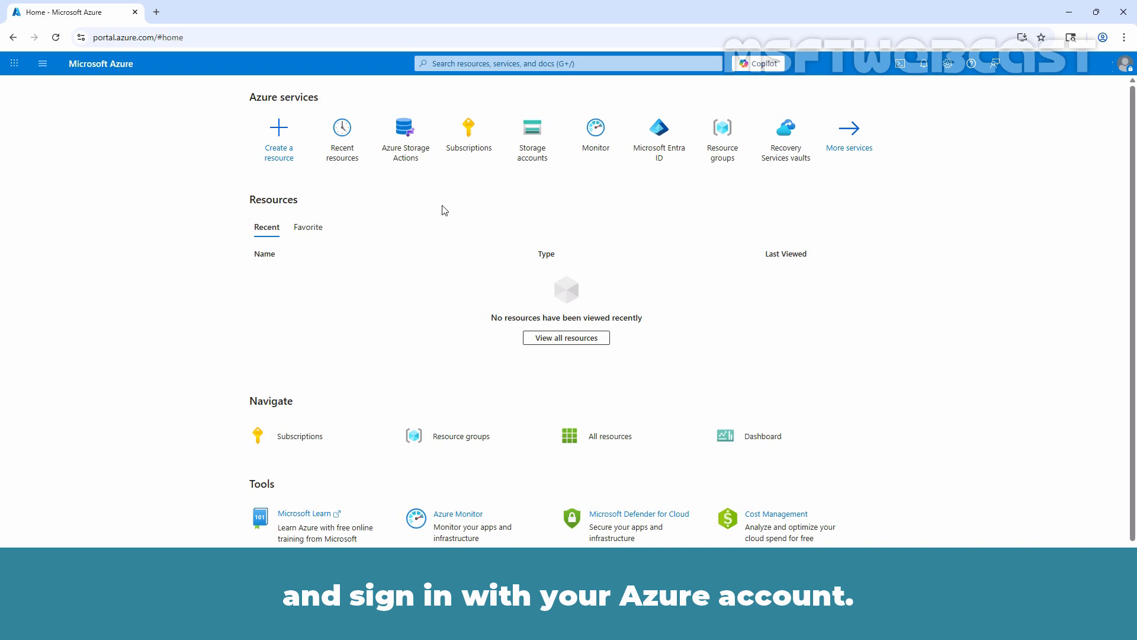
- Find the Azure Storage Actions service by searching for "storage actions" and start creating a new storage task
{"action": "left_click", "coordinate": [487, 64]}
{"action": "type", "text": "stora"}
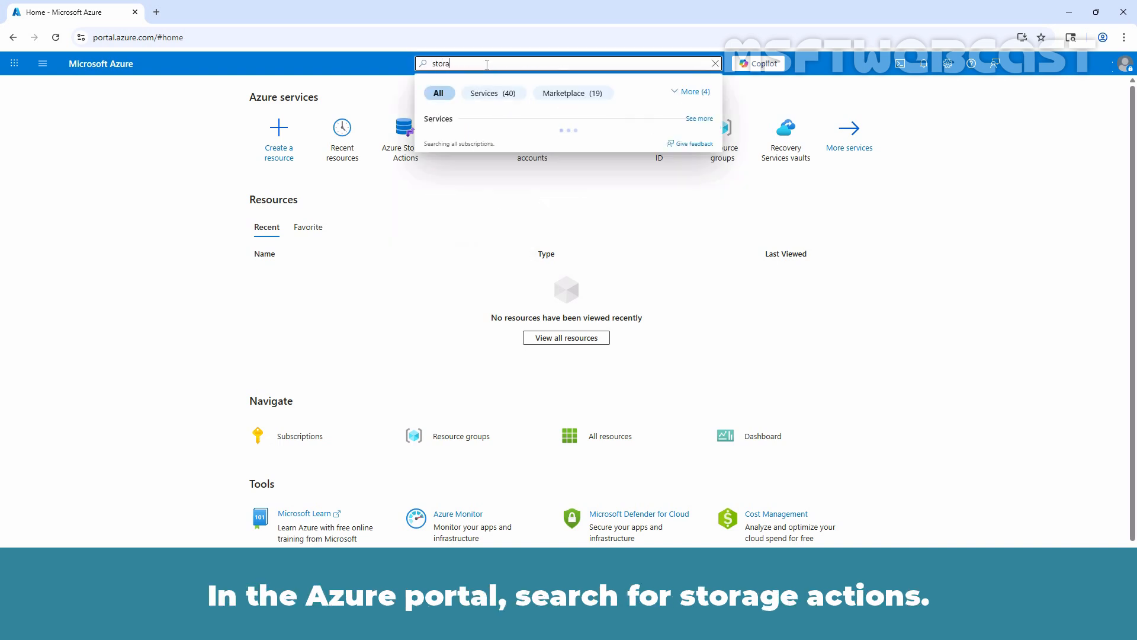
{"action": "type", "text": "ge actions"}
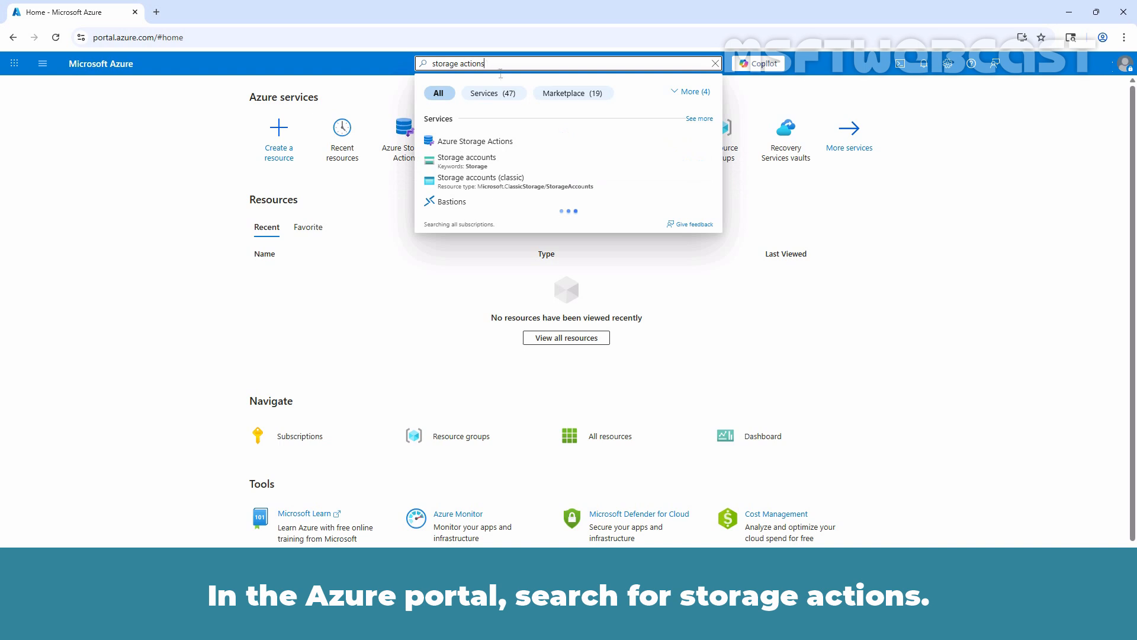
{"action": "left_click", "coordinate": [445, 142]}
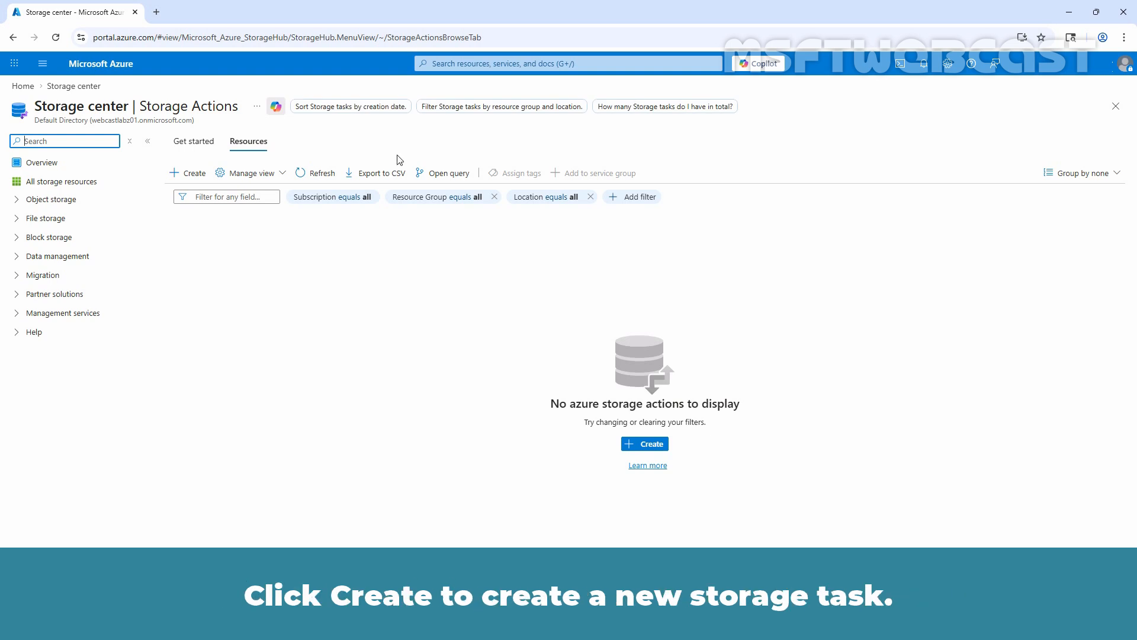
{"action": "left_click", "coordinate": [190, 173]}
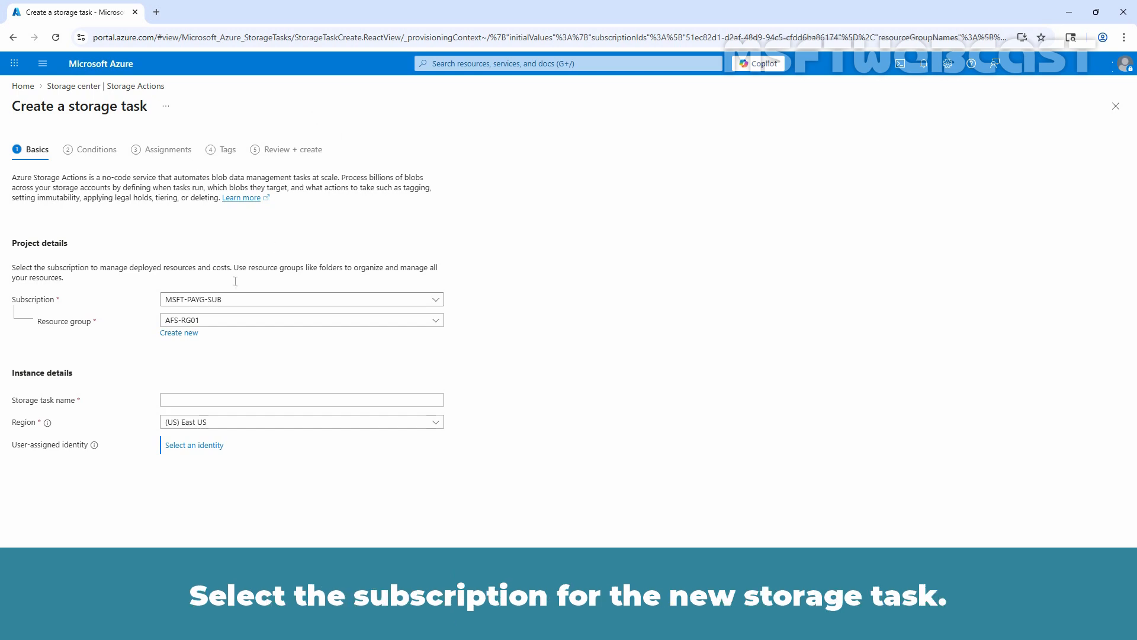
- Fill in the task basics with subscription MSFT-PAYG-SUB, resource group STRG-RG01 and name teststoragetask01, and continue to the conditions
{"action": "left_click", "coordinate": [191, 299]}
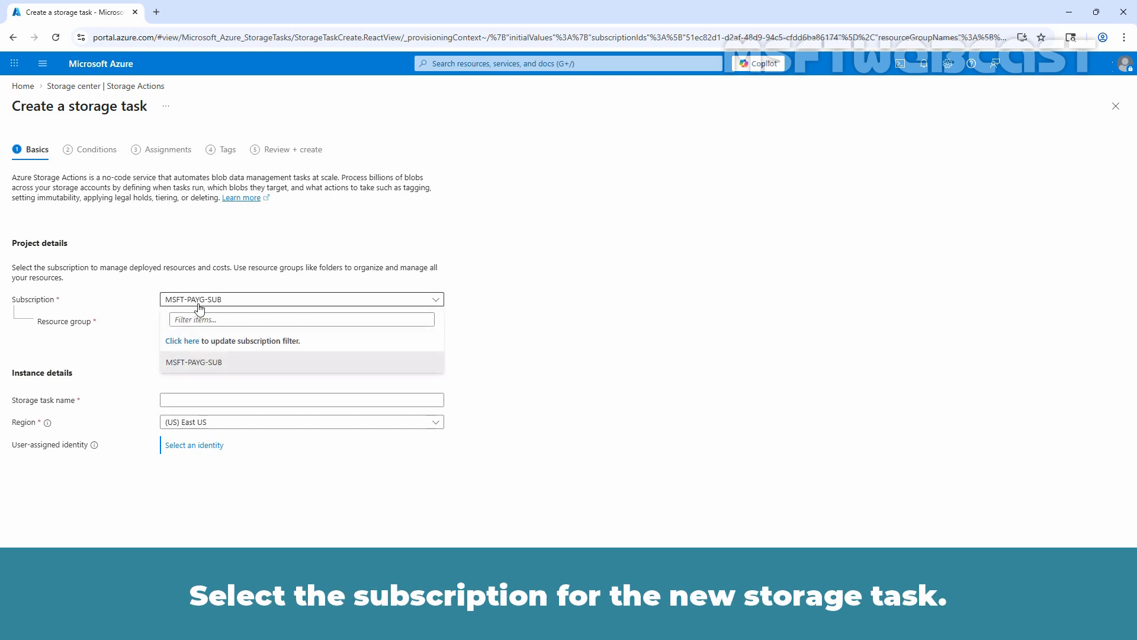
{"action": "left_click", "coordinate": [189, 362]}
{"action": "left_click", "coordinate": [208, 321]}
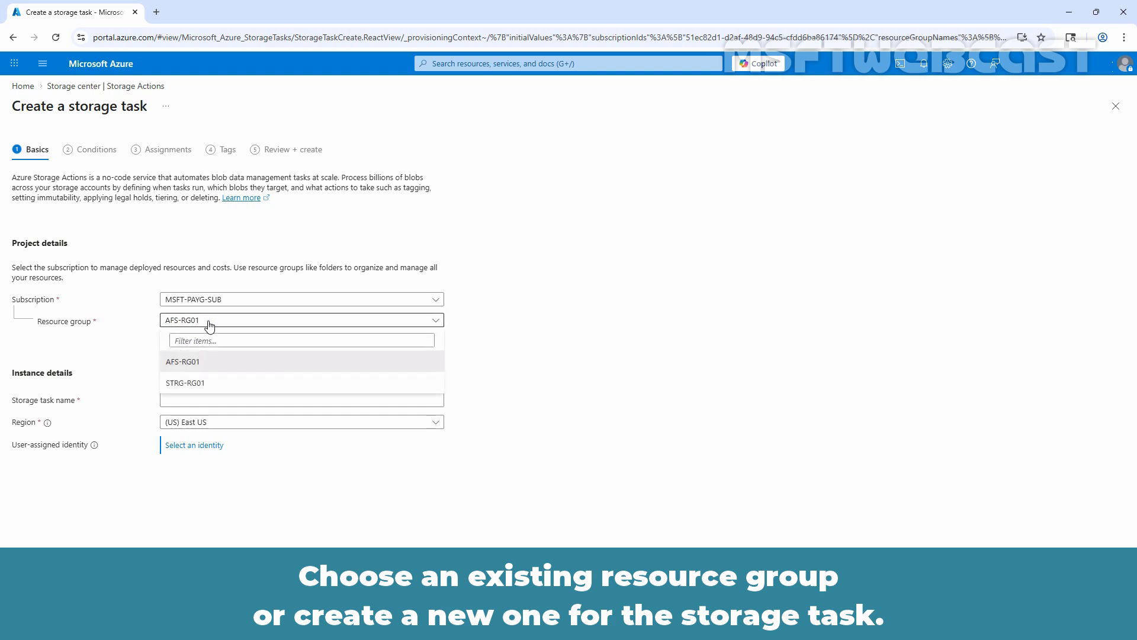
{"action": "left_click", "coordinate": [196, 383]}
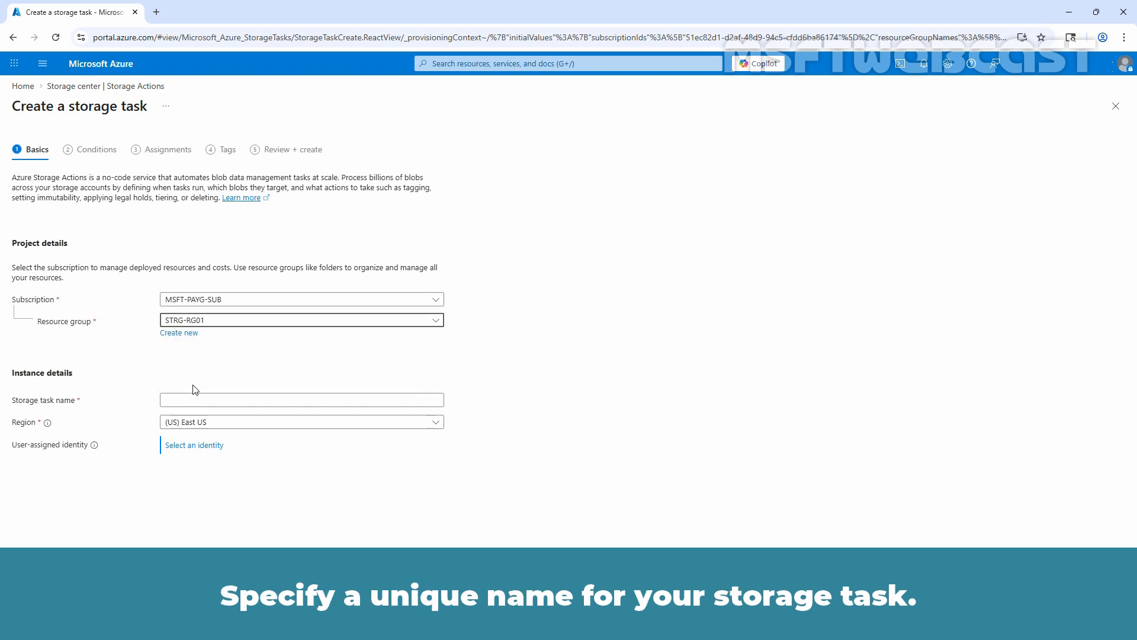
{"action": "left_click", "coordinate": [192, 399]}
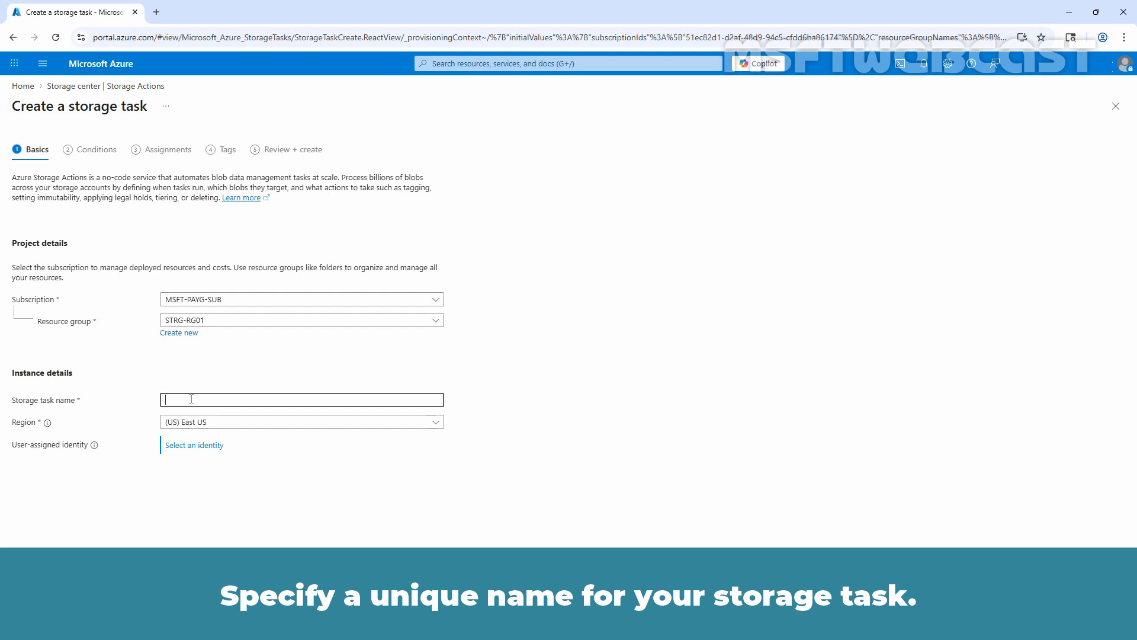
{"action": "type", "text": "teststo"}
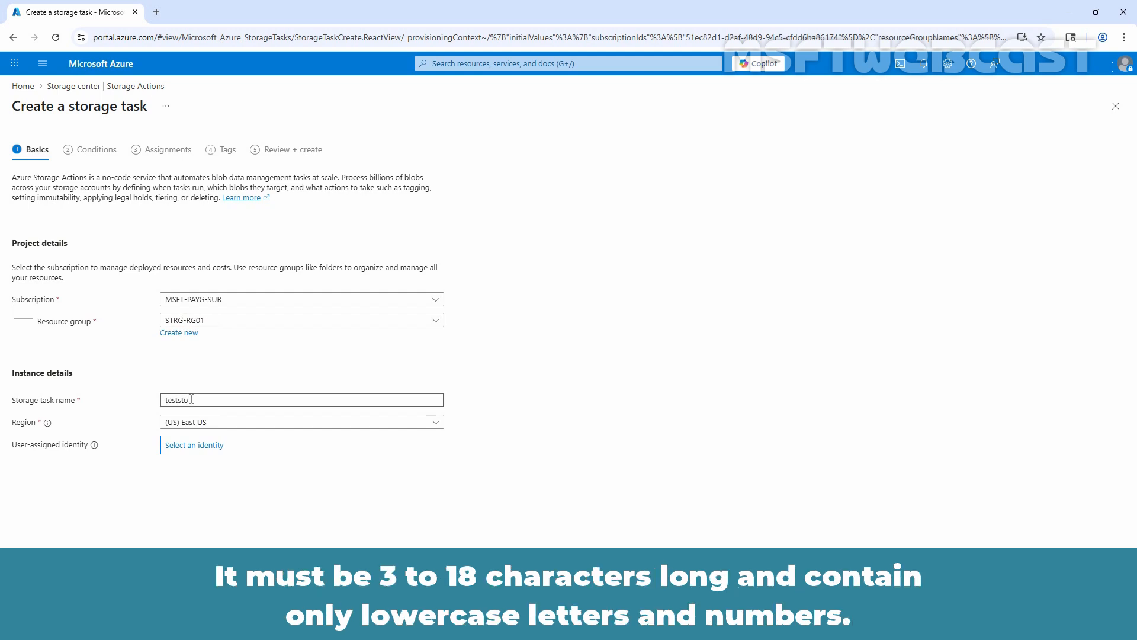
{"action": "type", "text": "ragetask01"}
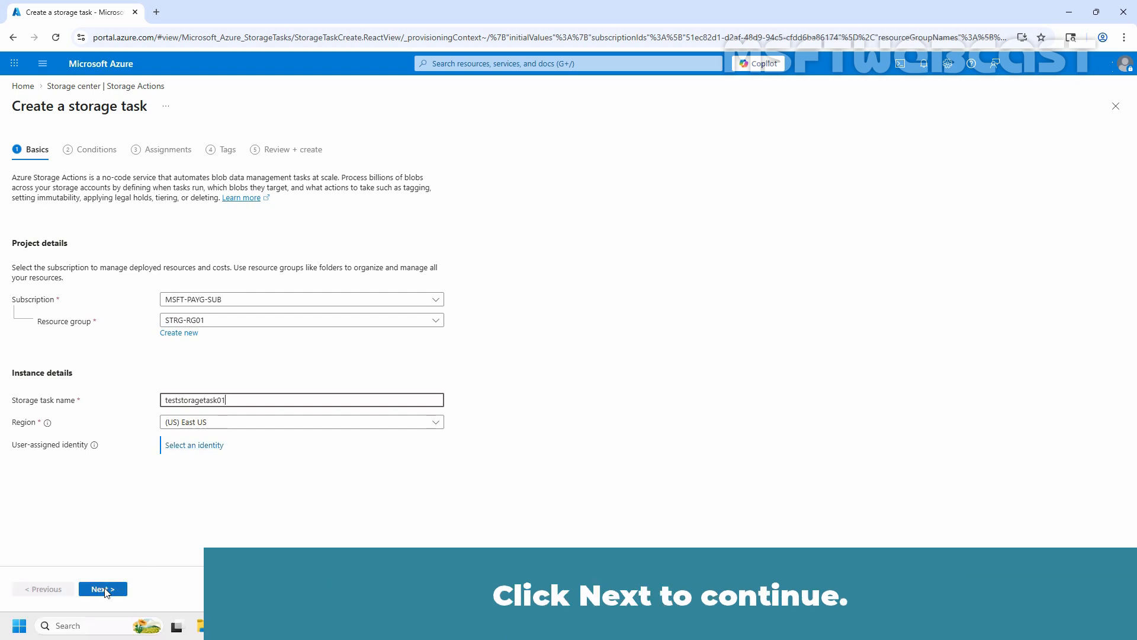
{"action": "left_click", "coordinate": [105, 590]}
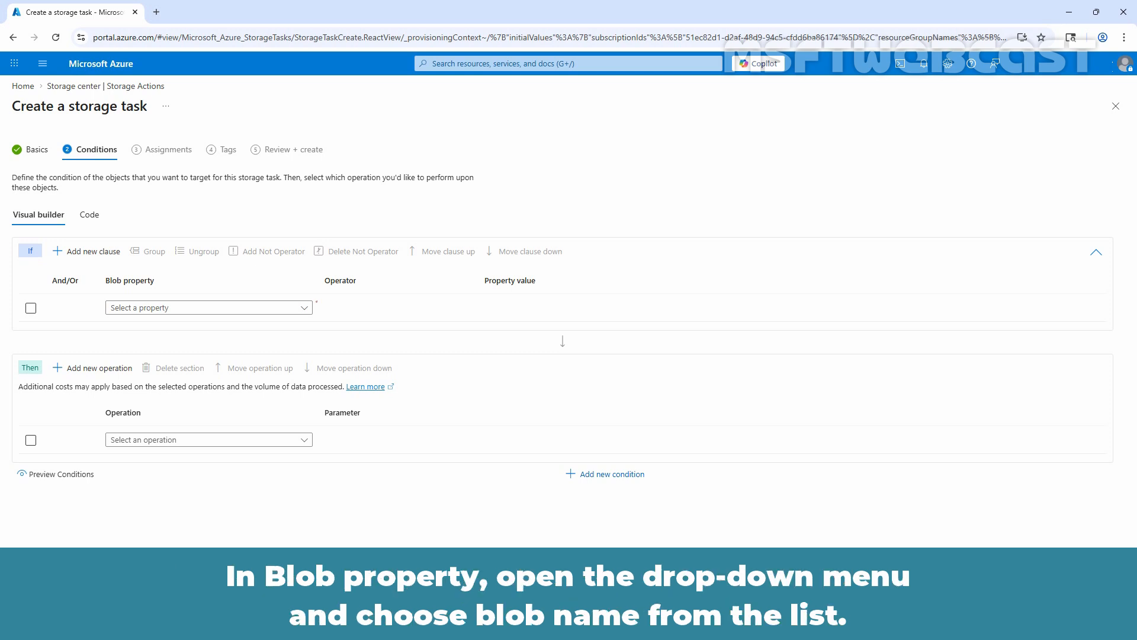
- Define the first If clause as Blob name, Starts with, "Log"
{"action": "left_click", "coordinate": [285, 307]}
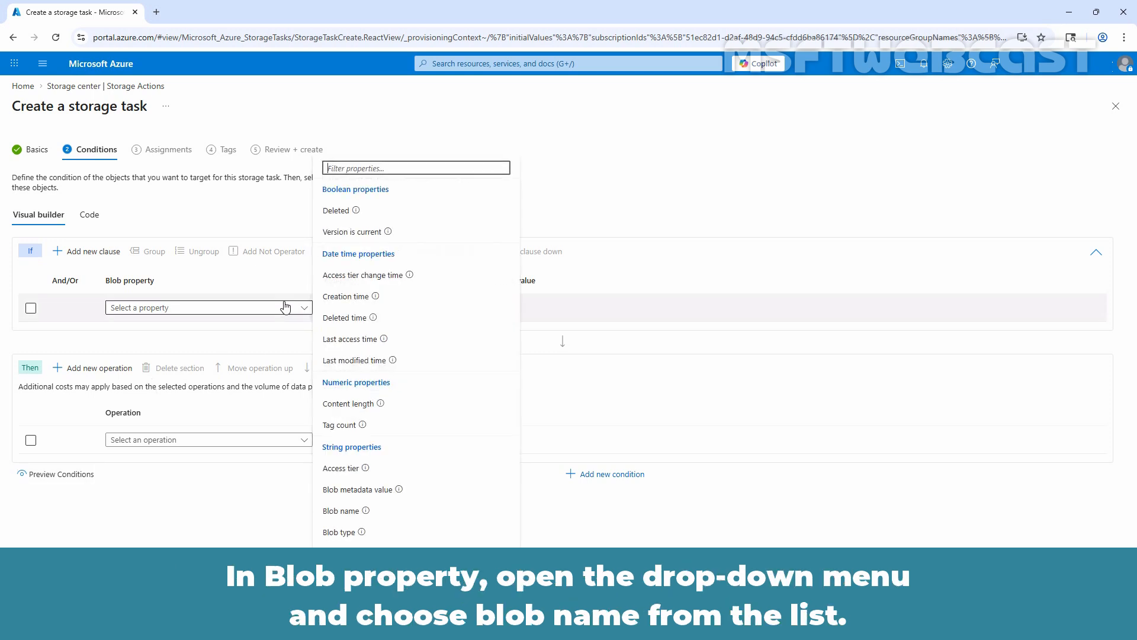
{"action": "left_click", "coordinate": [342, 510]}
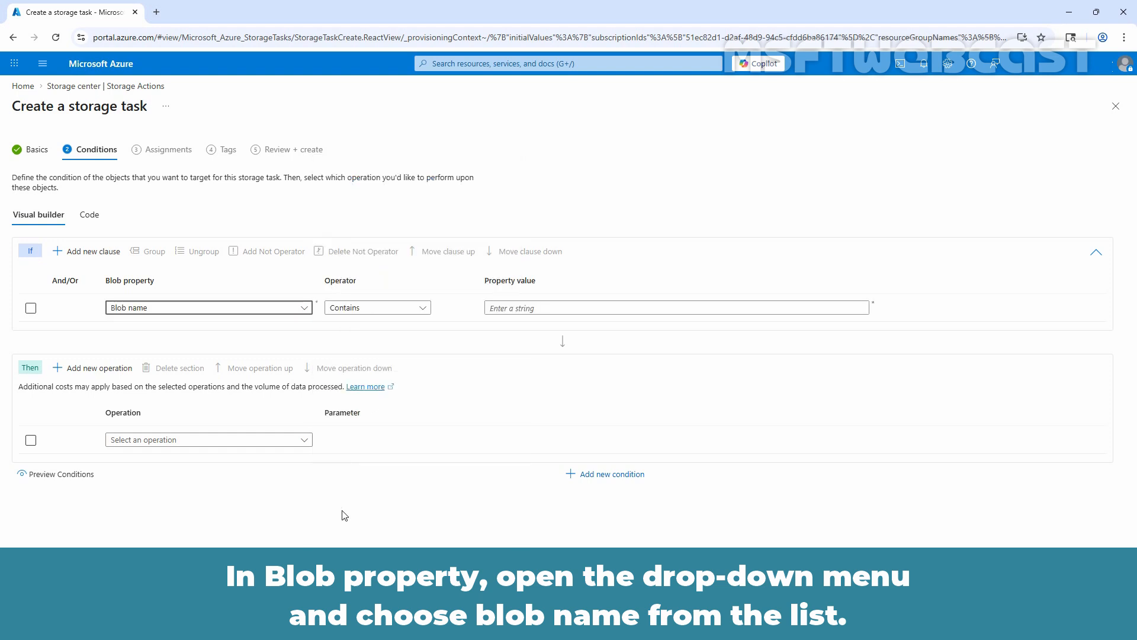
{"action": "left_click", "coordinate": [422, 309]}
{"action": "left_click", "coordinate": [373, 411]}
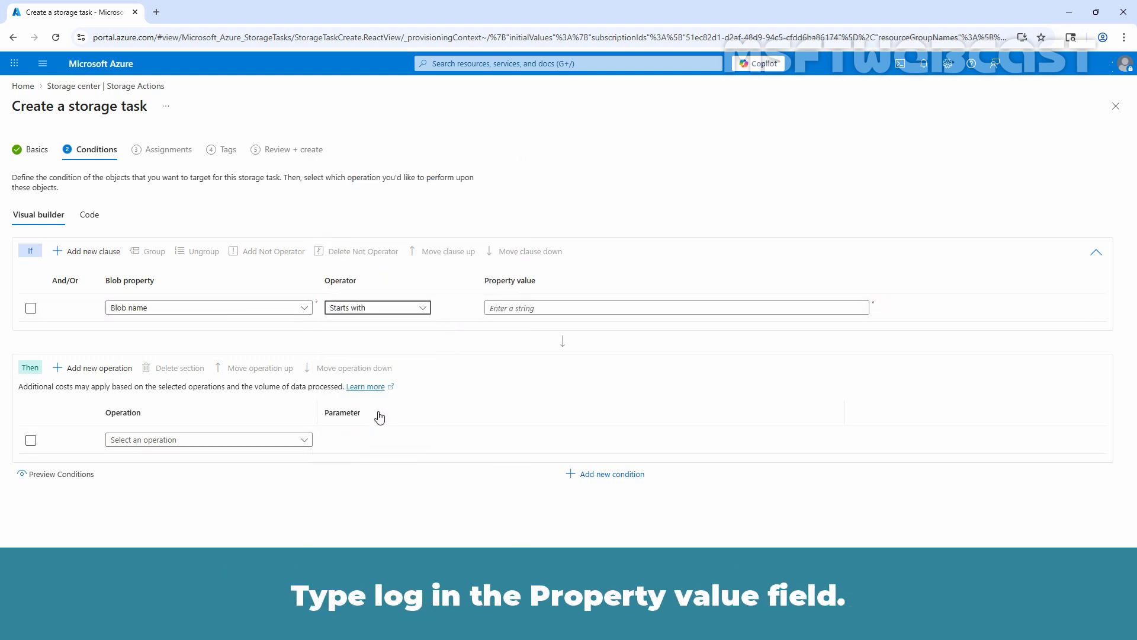
{"action": "left_click", "coordinate": [539, 308]}
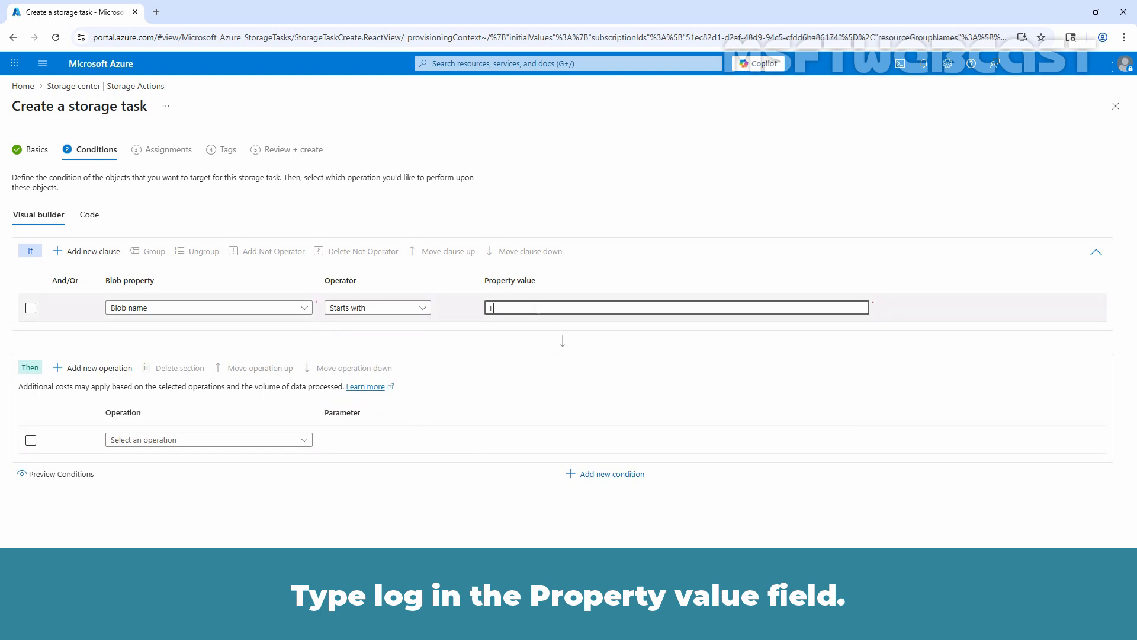
{"action": "type", "text": "Log"}
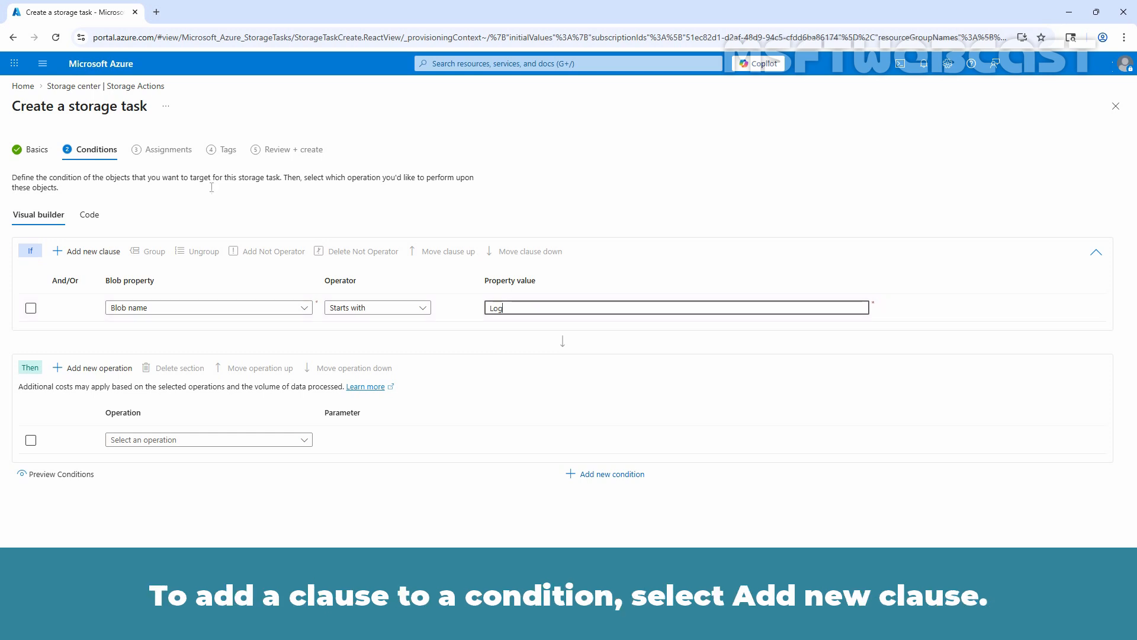
- Add a second If clause joined by And: Last modified time, Greater than, custom value of 20 days ago
{"action": "left_click", "coordinate": [101, 251]}
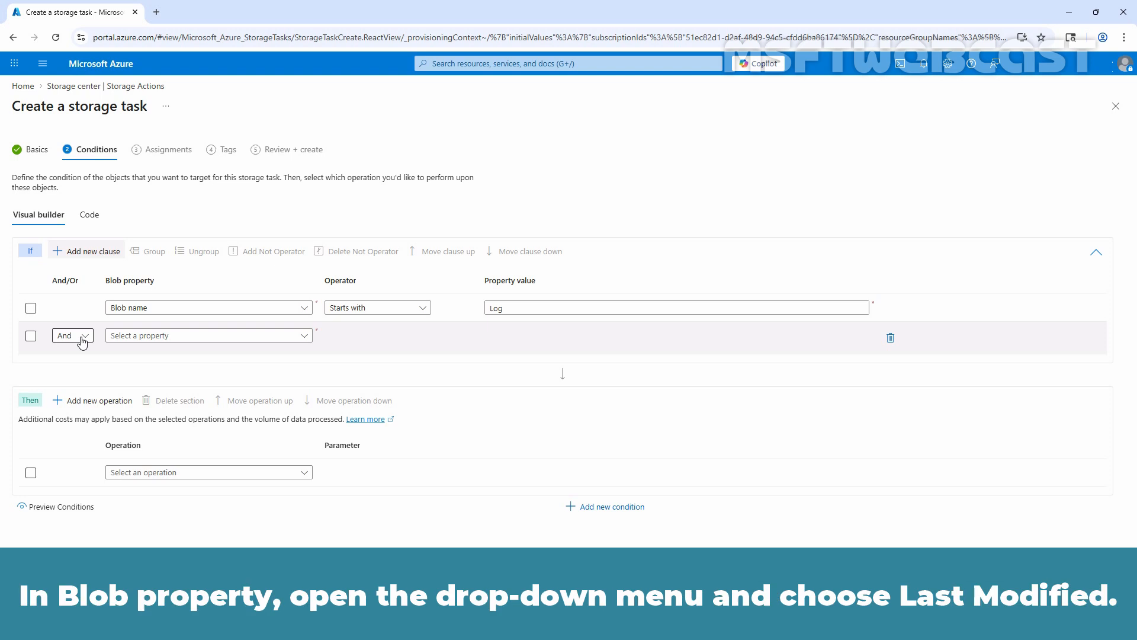
{"action": "left_click", "coordinate": [215, 336]}
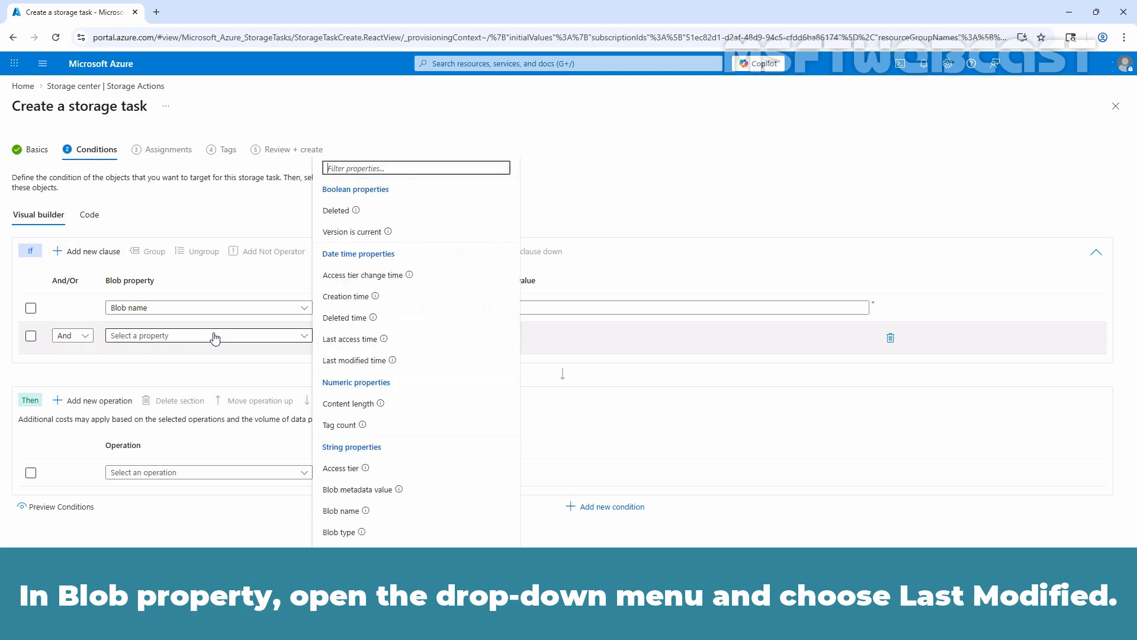
{"action": "left_click", "coordinate": [339, 361]}
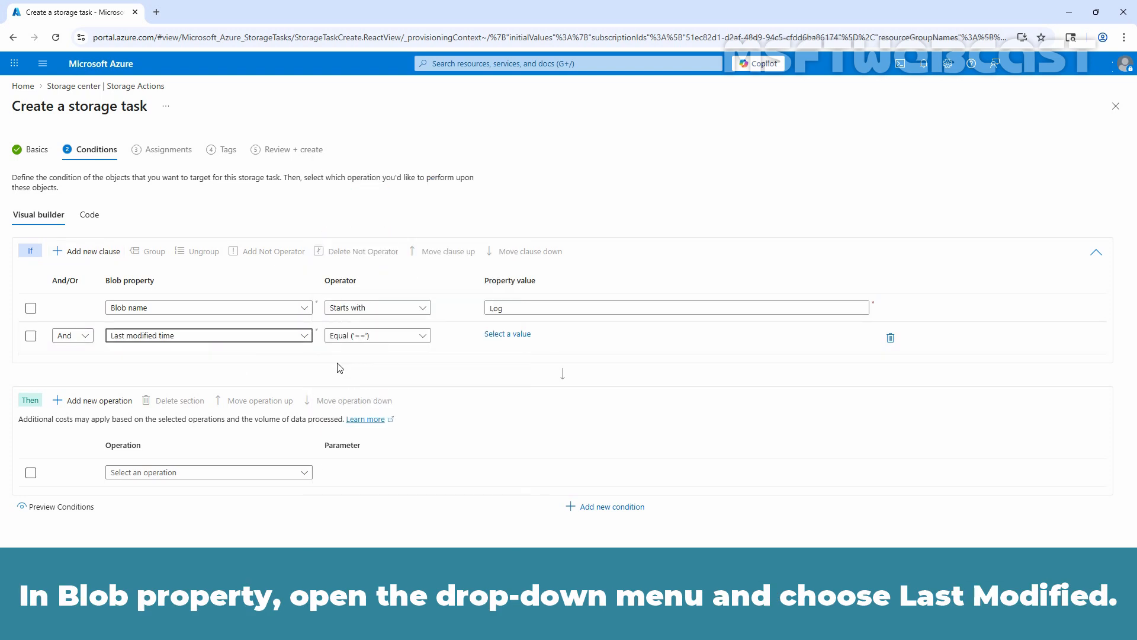
{"action": "left_click", "coordinate": [411, 339]}
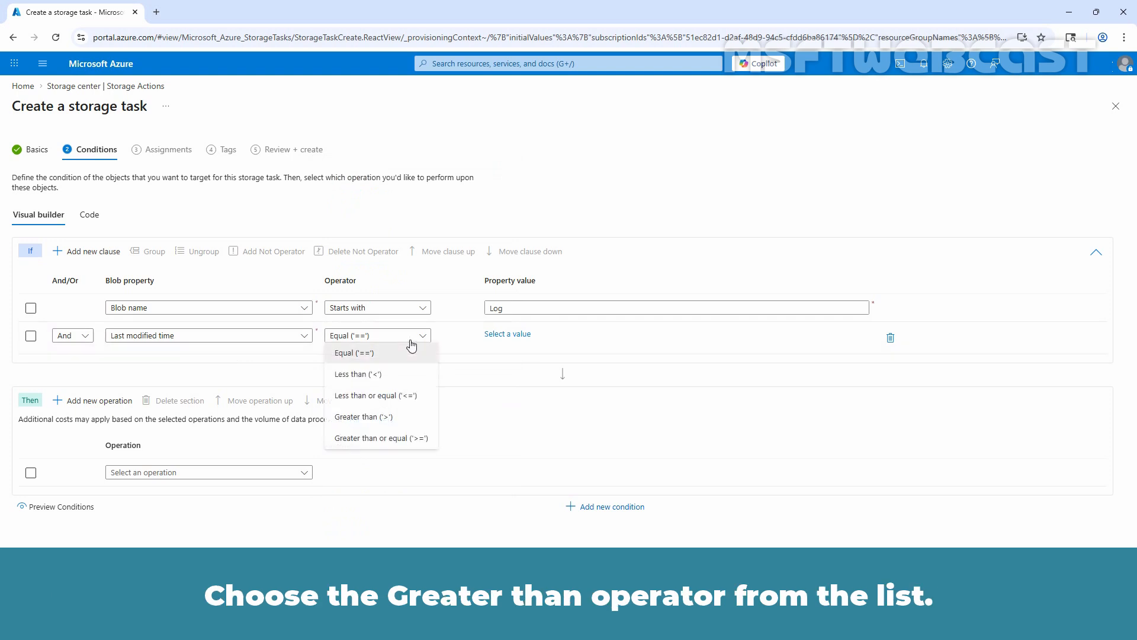
{"action": "left_click", "coordinate": [382, 419]}
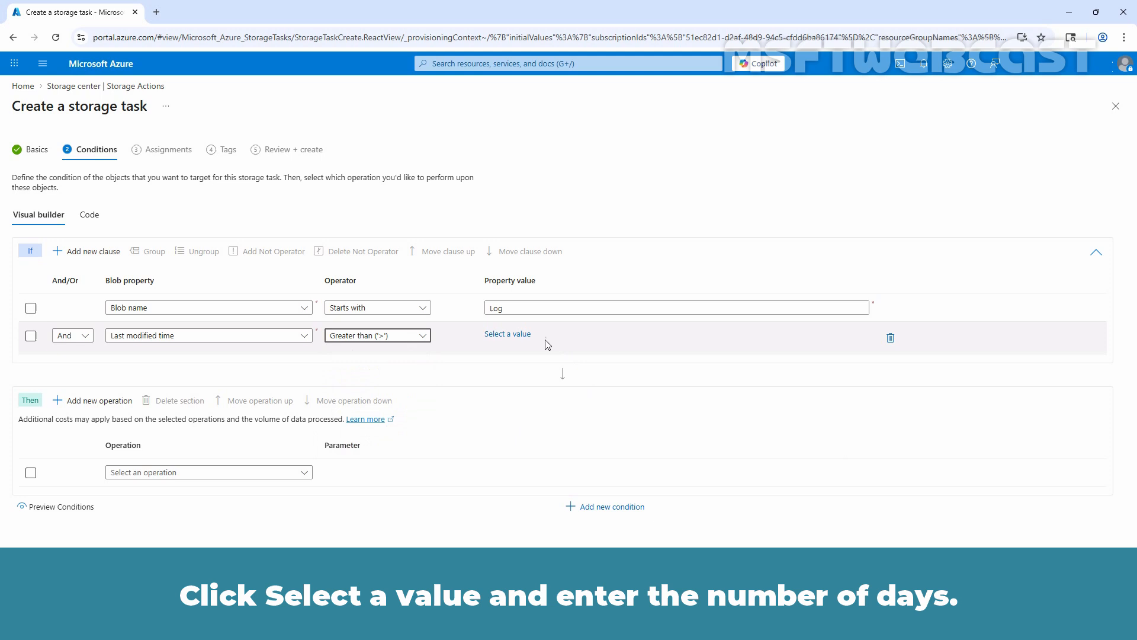
{"action": "left_click", "coordinate": [510, 335]}
{"action": "left_click", "coordinate": [518, 422]}
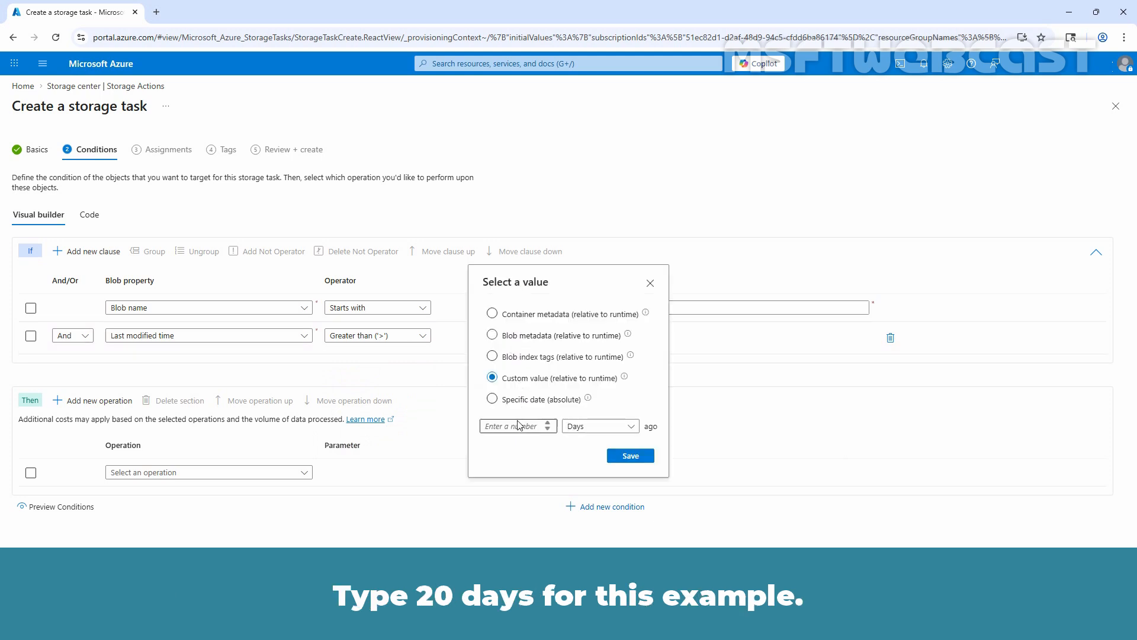
{"action": "type", "text": "20"}
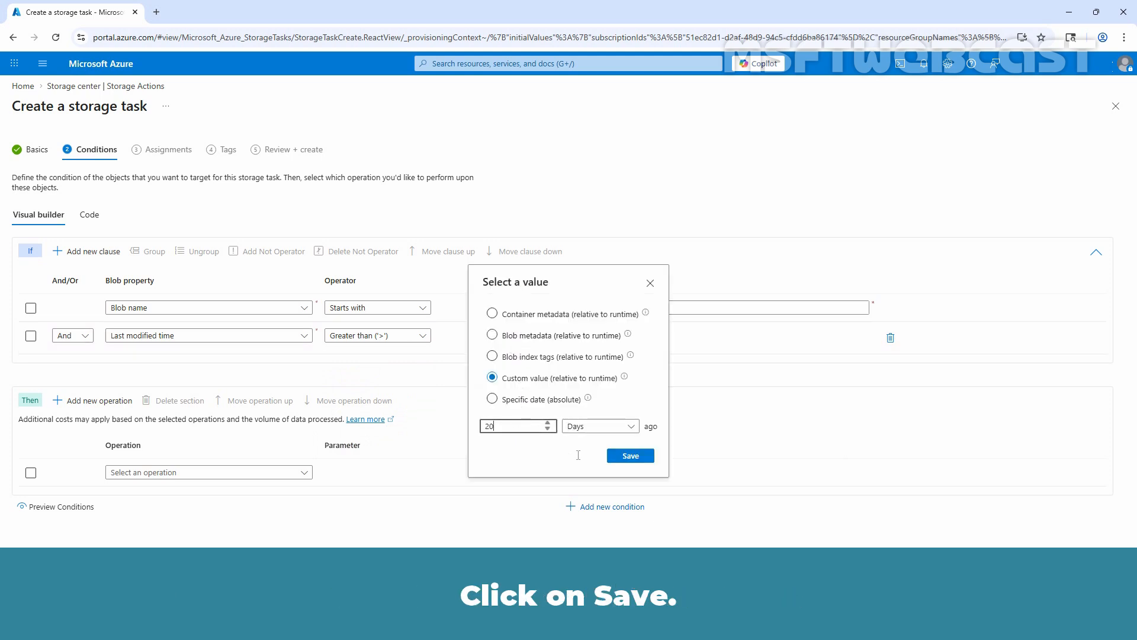
{"action": "left_click", "coordinate": [630, 455]}
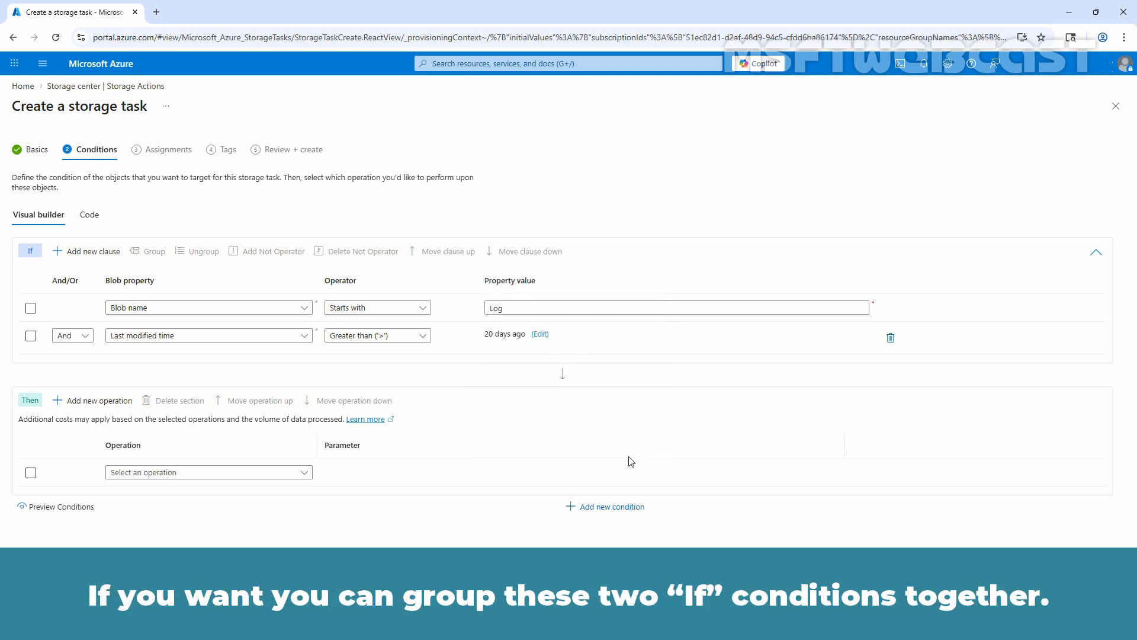
- Group the two If clauses together and set the Then operation to Delete blob
{"action": "left_click", "coordinate": [30, 308]}
{"action": "left_click", "coordinate": [31, 338]}
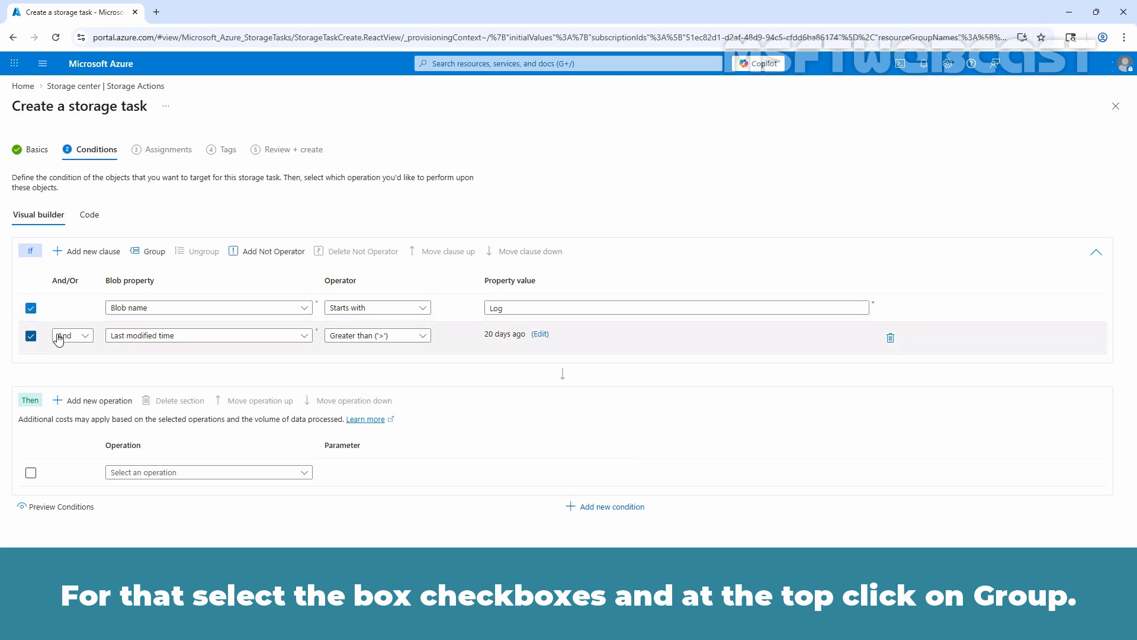
{"action": "left_click", "coordinate": [152, 256]}
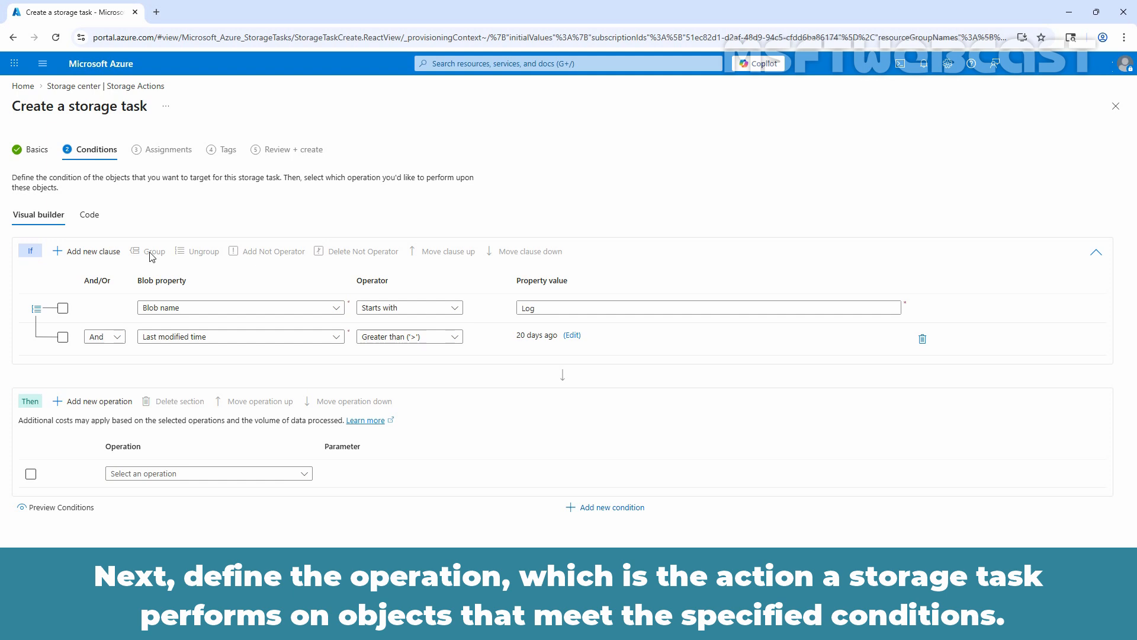
{"action": "left_click", "coordinate": [213, 474]}
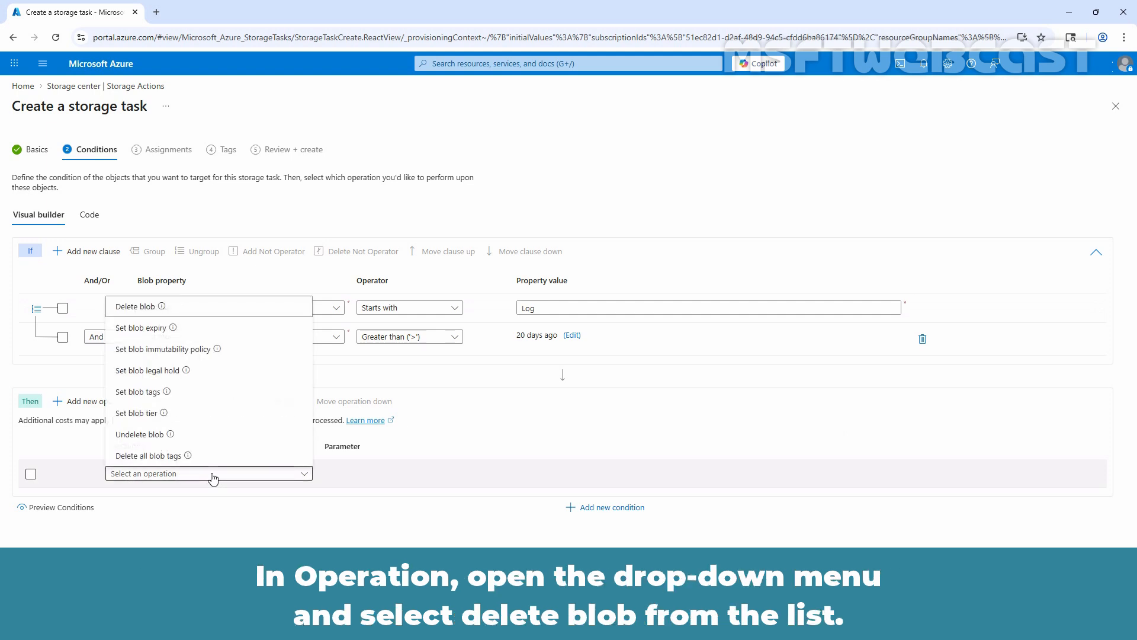
{"action": "left_click", "coordinate": [191, 308]}
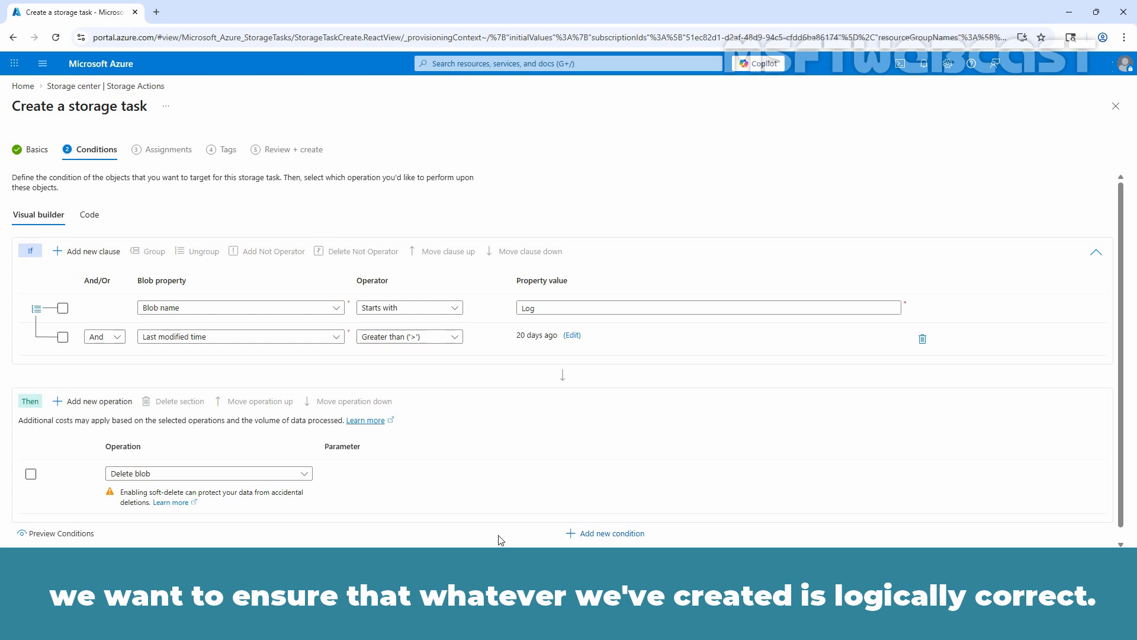
- Preview which blobs meet the conditions in container test-container001 of storage account gjstorageacc, and close the preview
{"action": "left_click", "coordinate": [48, 538]}
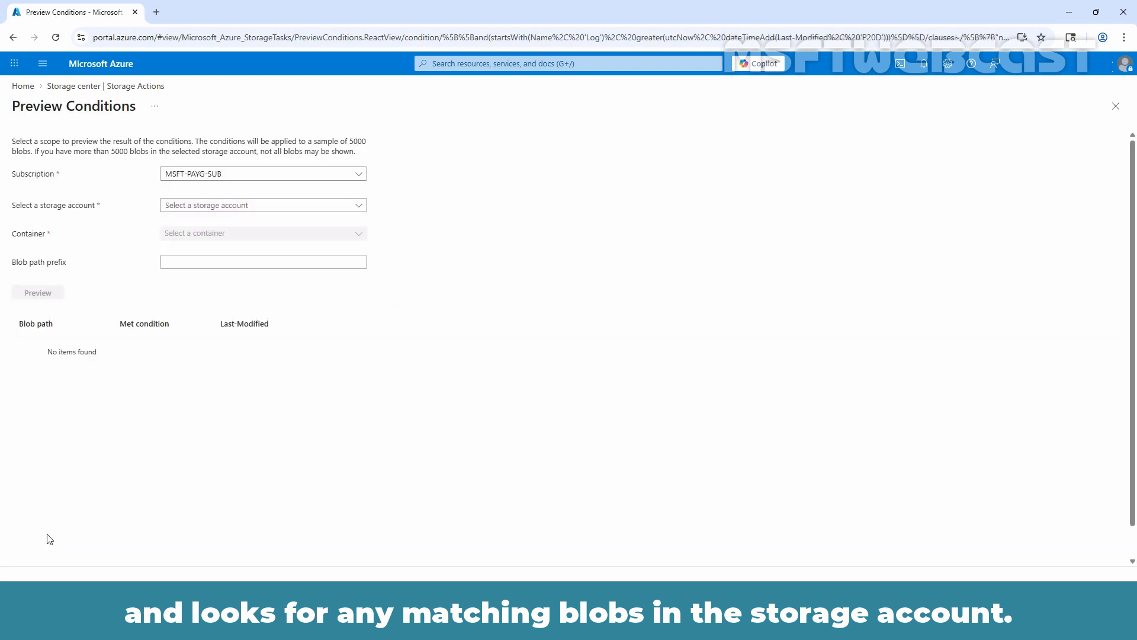
{"action": "left_click", "coordinate": [218, 212]}
{"action": "left_click", "coordinate": [209, 268]}
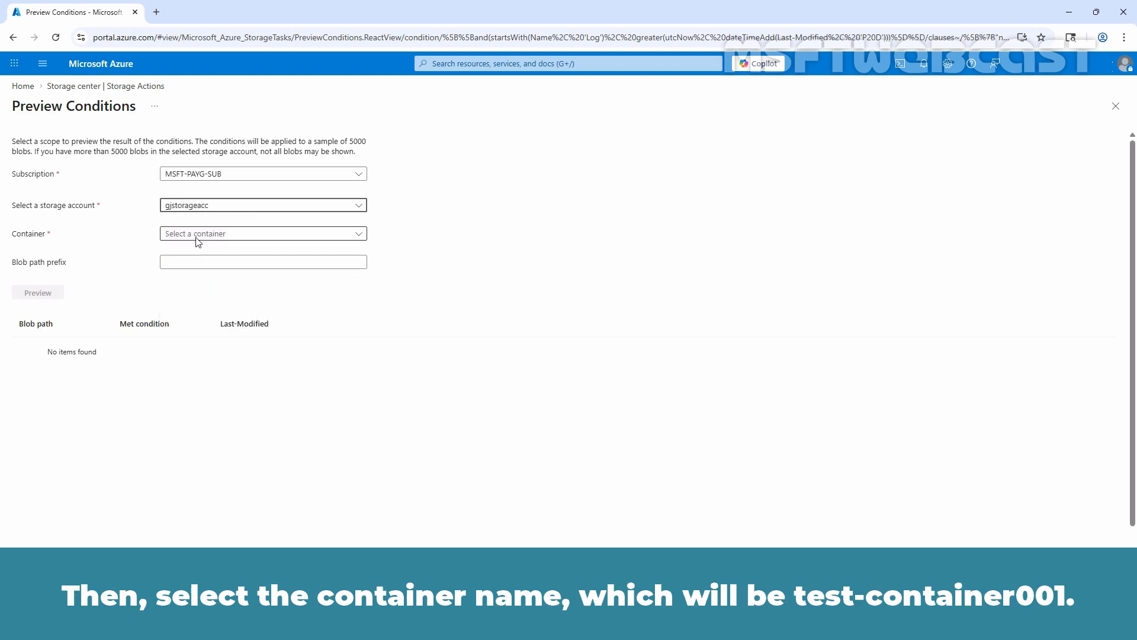
{"action": "left_click", "coordinate": [197, 235]}
{"action": "left_click", "coordinate": [208, 298]}
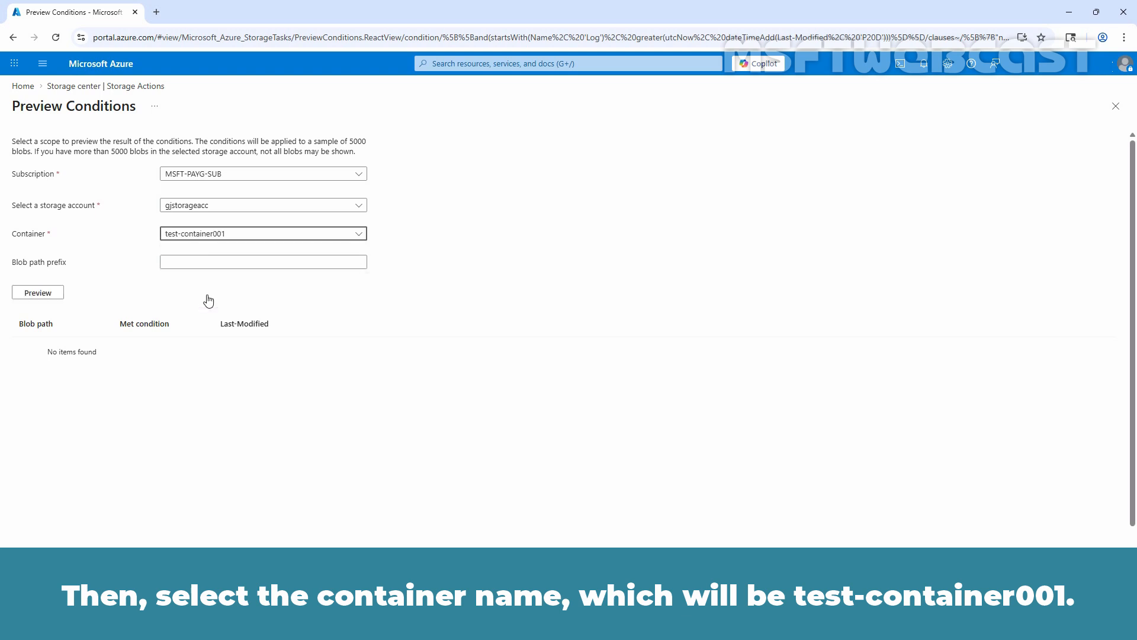
{"action": "left_click", "coordinate": [33, 294]}
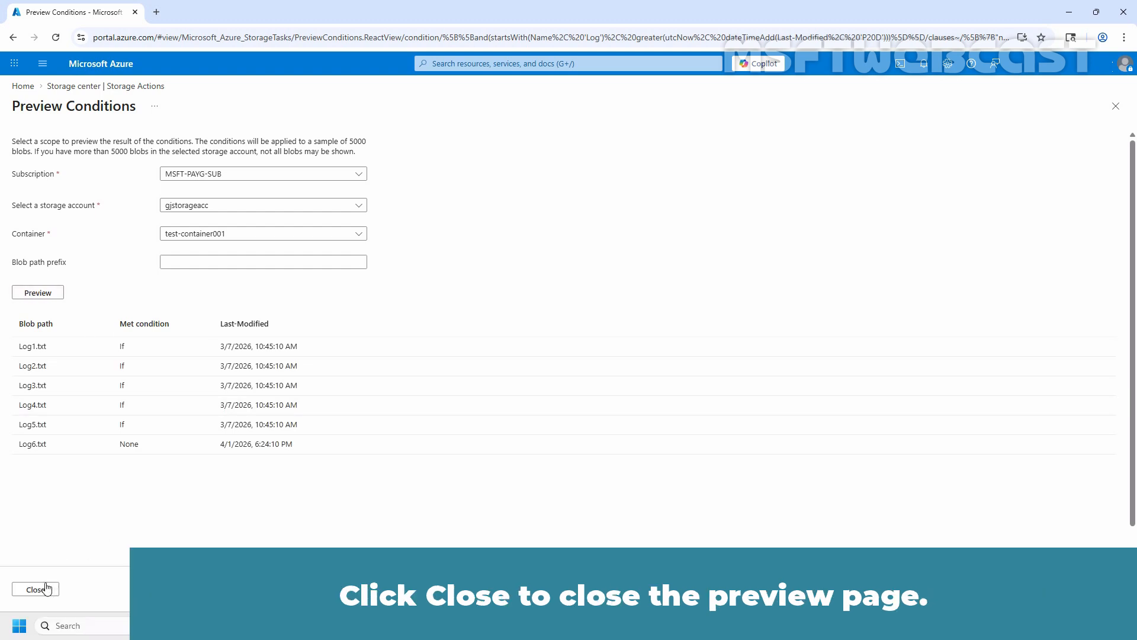
{"action": "left_click", "coordinate": [36, 589]}
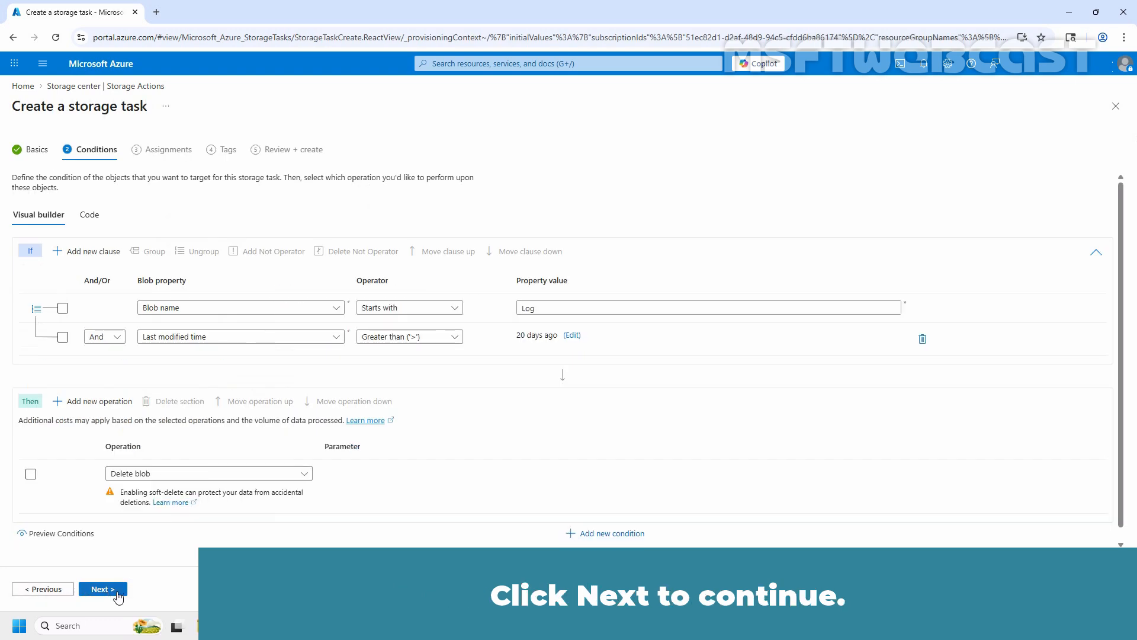
- Finish the wizard without adding assignments or tags, and create the storage task
{"action": "left_click", "coordinate": [117, 593]}
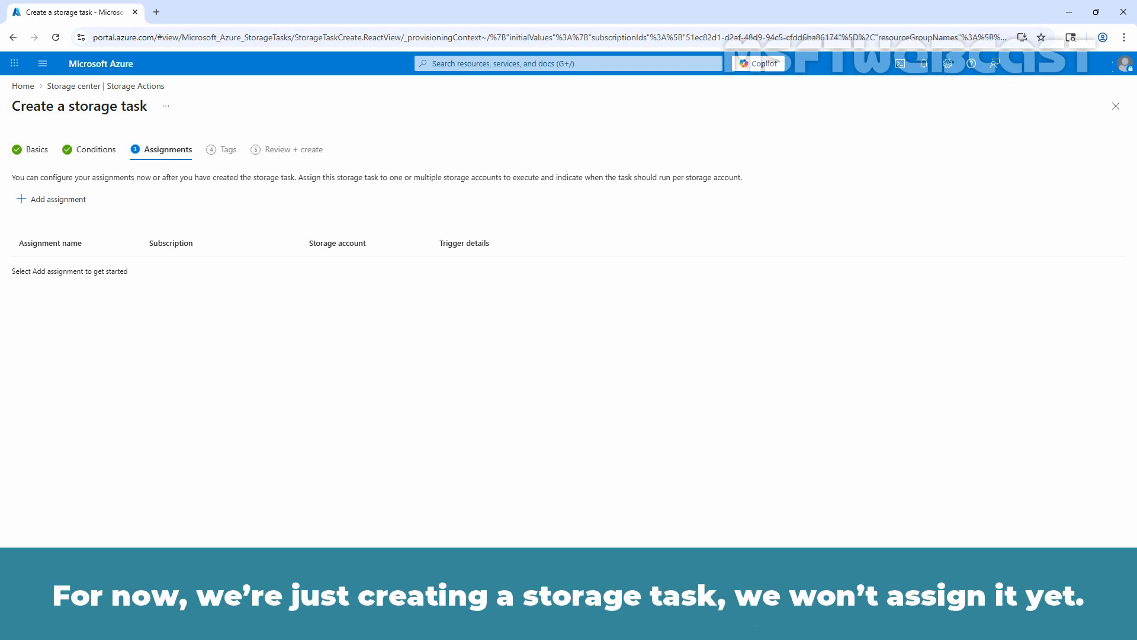
{"action": "left_click", "coordinate": [118, 598]}
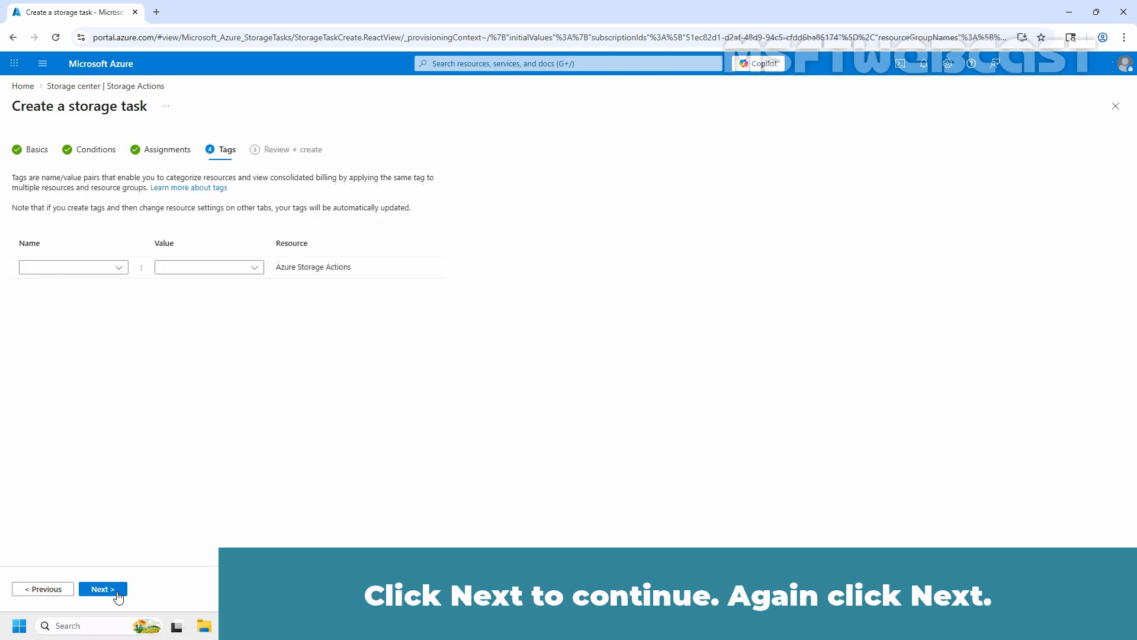
{"action": "left_click", "coordinate": [118, 597]}
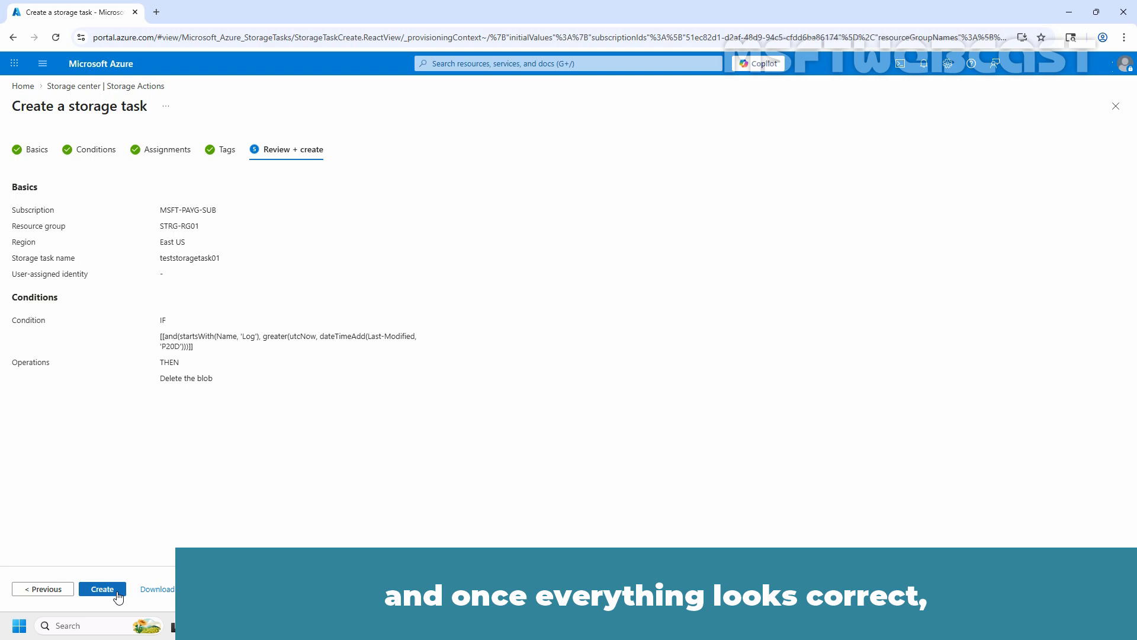
{"action": "left_click", "coordinate": [102, 589]}
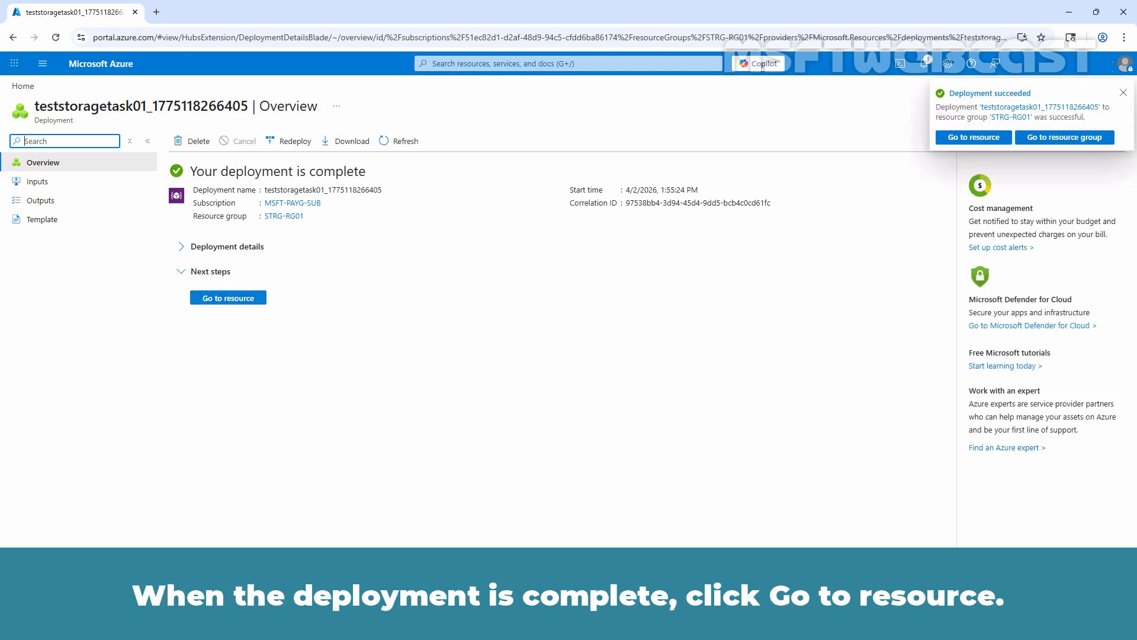
- Go to the deployed storage task and open its conditions under storage task management
{"action": "left_click", "coordinate": [221, 299]}
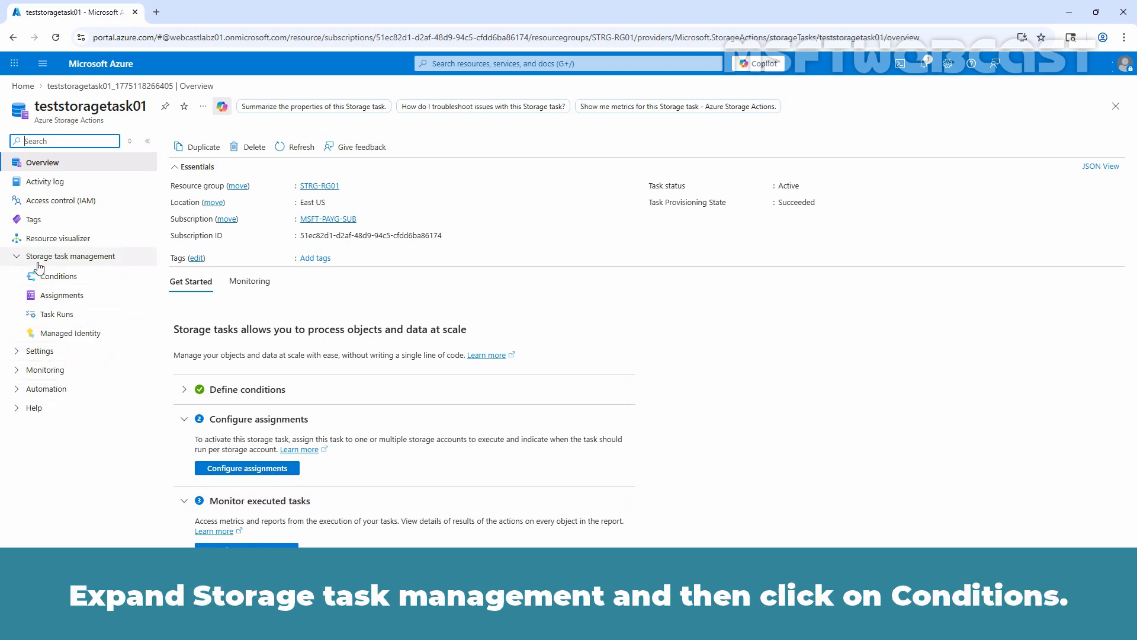
{"action": "left_click", "coordinate": [55, 278]}
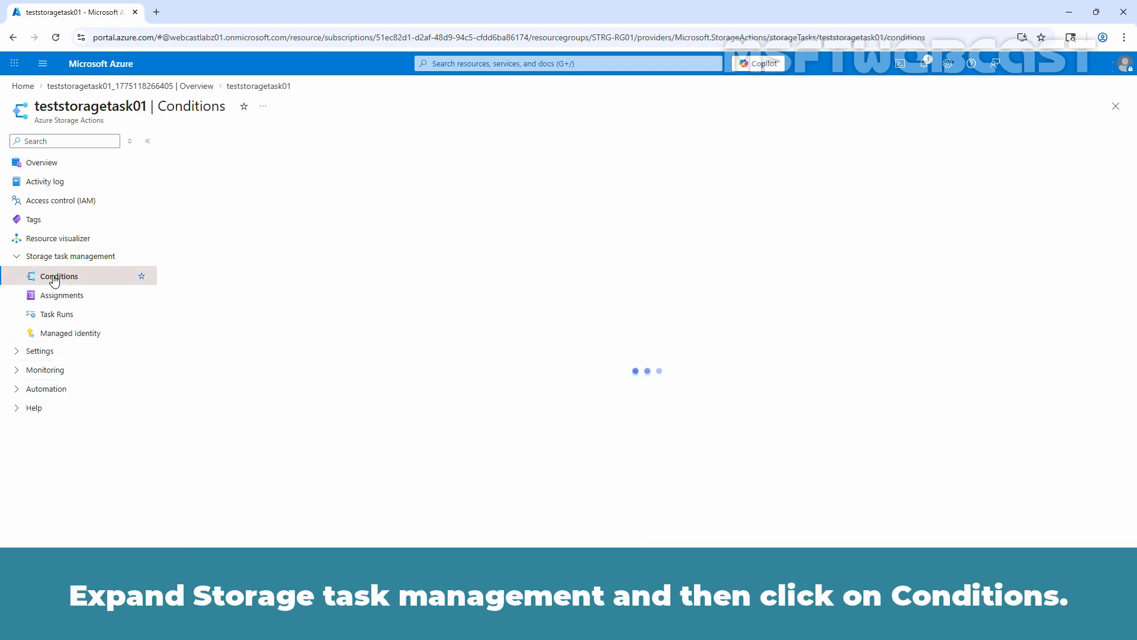